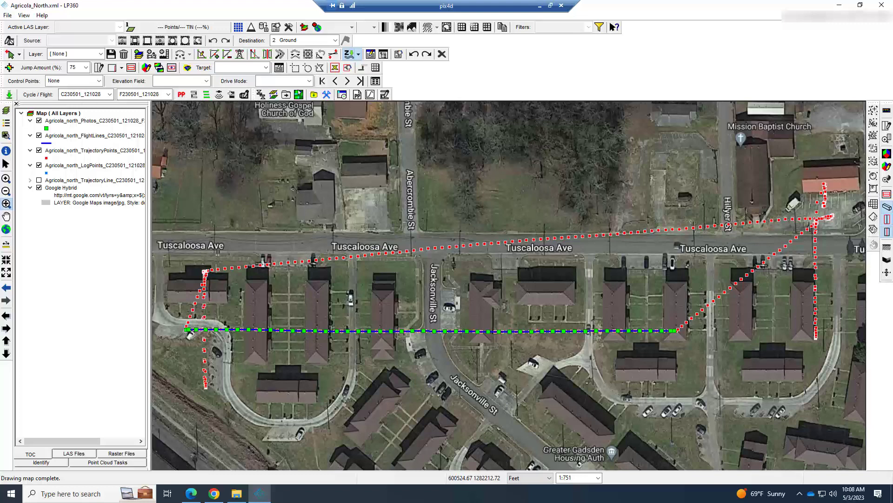
Keep C230501_121028 as the active cycle, launch the POSPac wizard, and advance to Base Station Settings.
{"action": "left_click", "coordinate": [111, 96]}
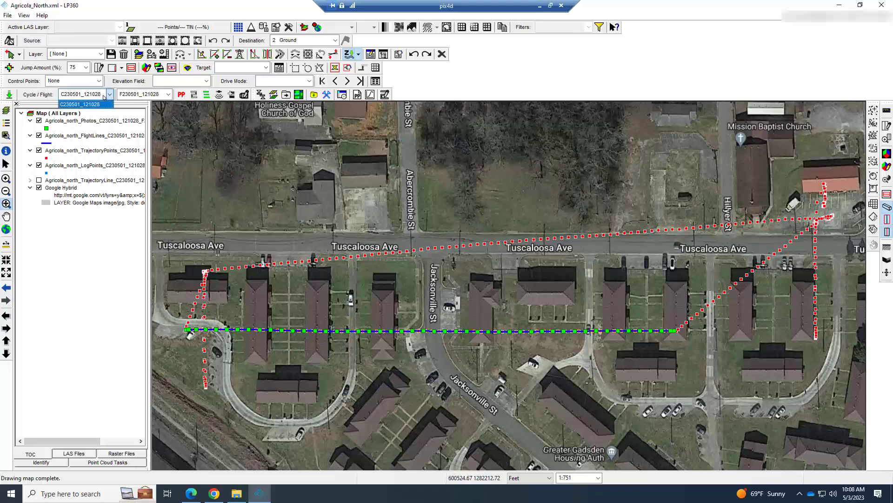
{"action": "left_click", "coordinate": [111, 95]}
{"action": "left_click", "coordinate": [110, 95]}
{"action": "left_click", "coordinate": [433, 89]}
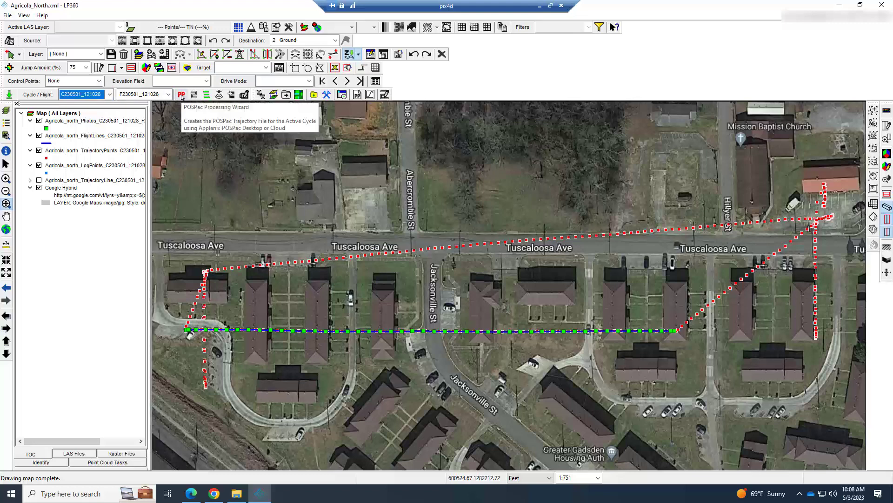
{"action": "left_click", "coordinate": [182, 95]}
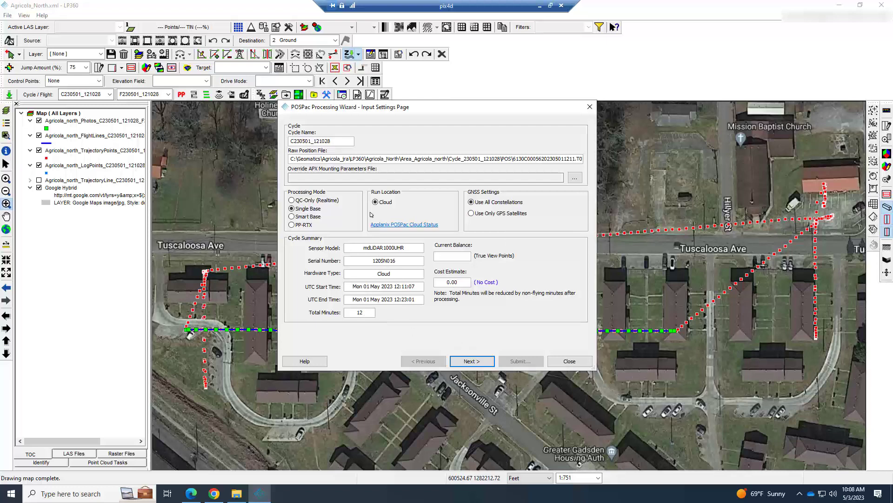
{"action": "left_click", "coordinate": [463, 359]}
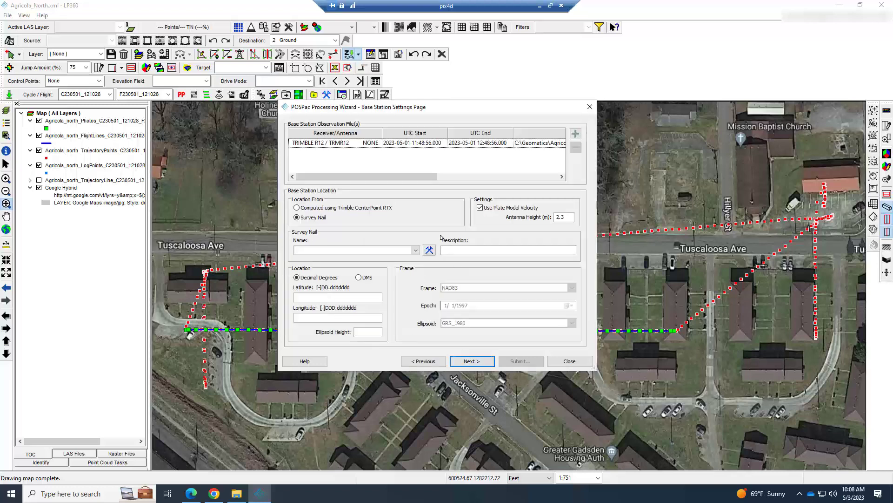
Use the TRIMBLE R12 base file with Plate Model Velocity on and survey nail Agricola BM1.
{"action": "left_click", "coordinate": [296, 144]}
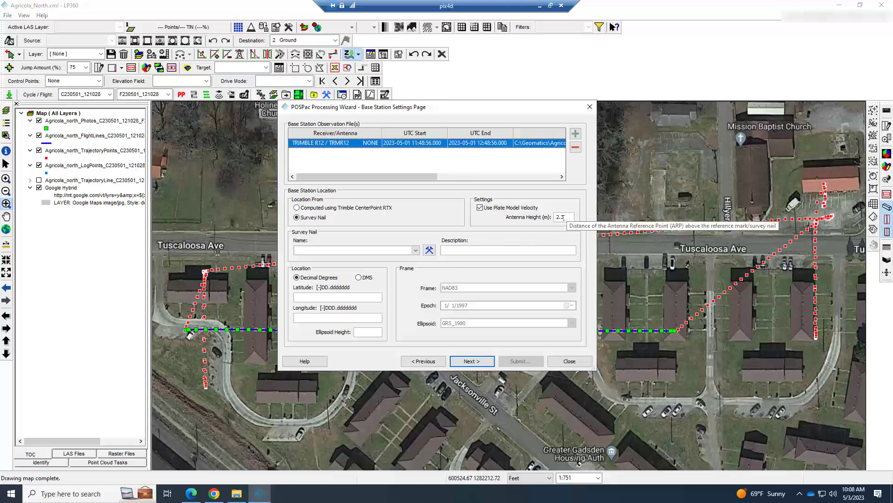
{"action": "left_click", "coordinate": [479, 208]}
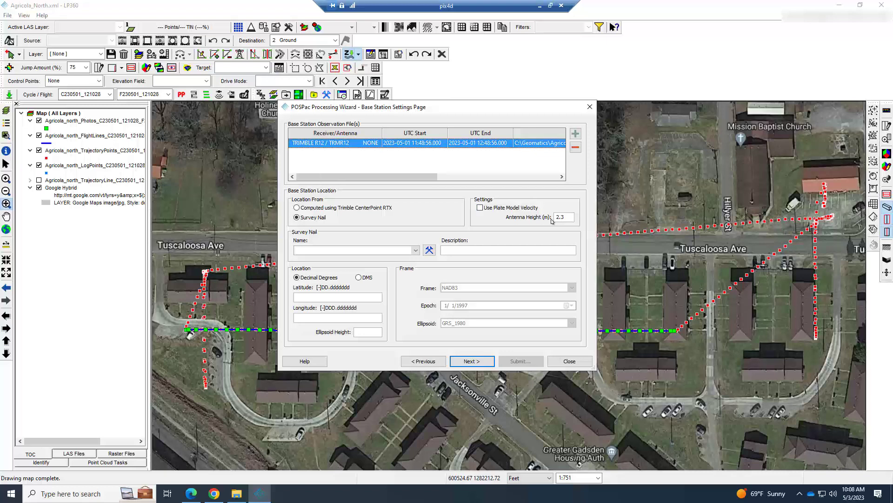
{"action": "left_click", "coordinate": [479, 207]}
{"action": "left_click", "coordinate": [417, 251]}
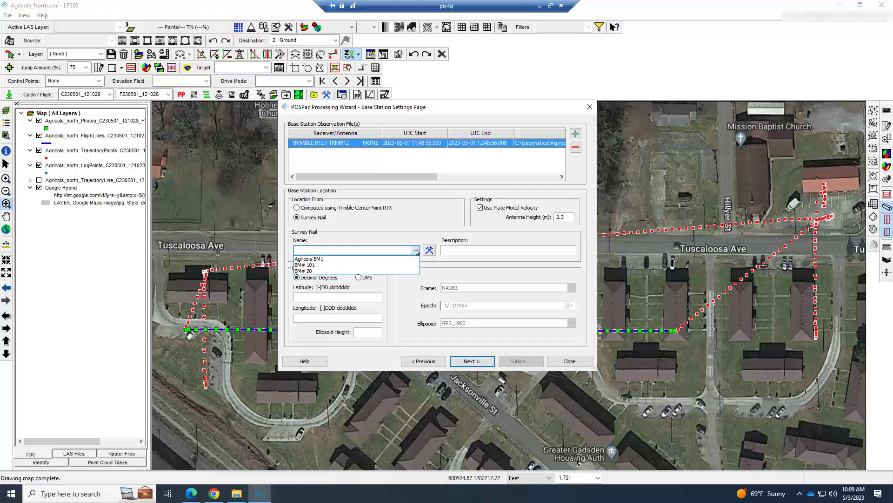
{"action": "left_click", "coordinate": [309, 258]}
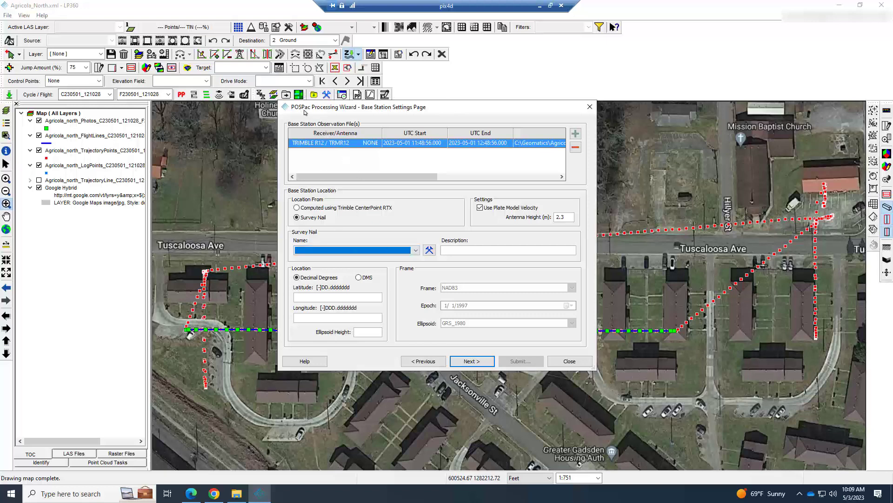
Draft a new survey nail named Tutorial1 described 'Agricola BM1', then switch to the BASE OBS FILES folder.
{"action": "left_click", "coordinate": [429, 251]}
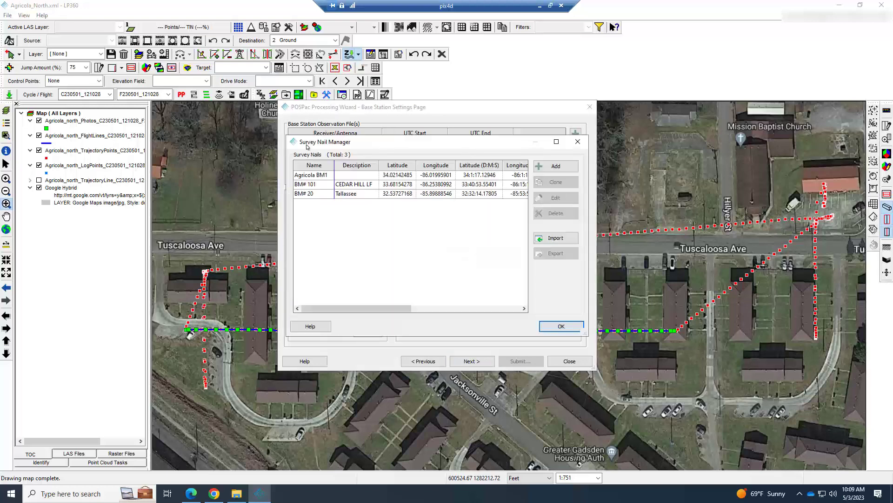
{"action": "left_click", "coordinate": [553, 170]}
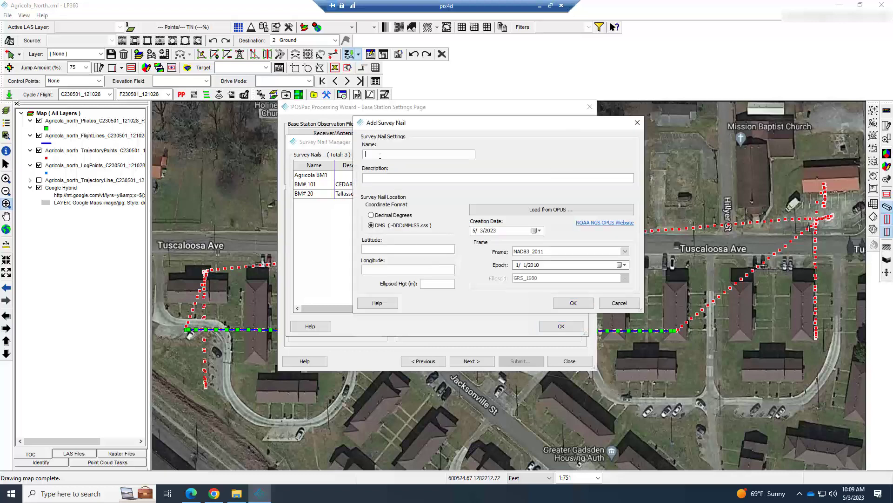
{"action": "type", "text": "Tutorial1"}
{"action": "key", "text": "Tab"}
{"action": "type", "text": "Agricol"}
{"action": "left_click_drag", "start_coordinate": [506, 126], "coordinate": [470, 132]}
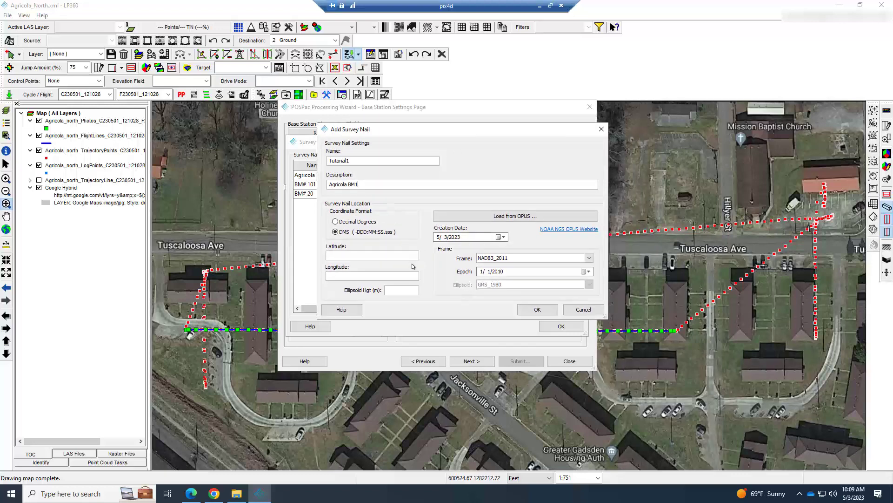
{"action": "left_click", "coordinate": [237, 494]}
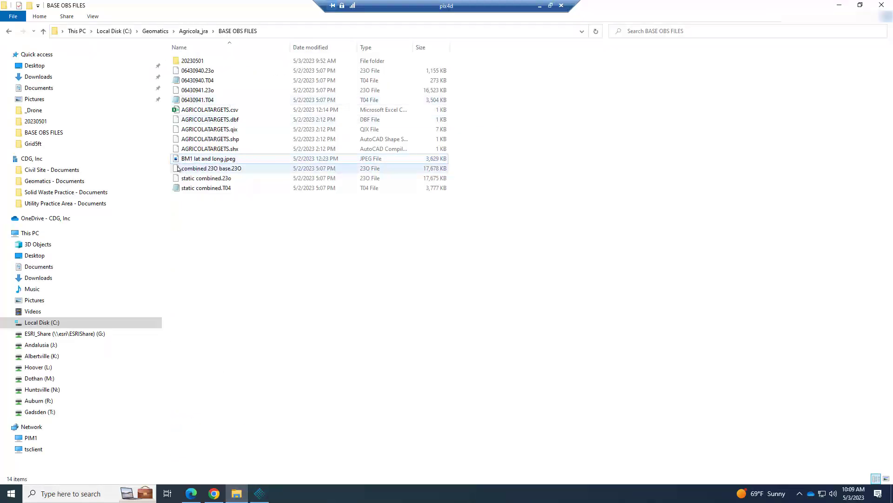
Open the BM1 lat and long.jpeg coordinate photo, then return to LP360's Tutorial1 nail form.
{"action": "double_click", "coordinate": [216, 161]}
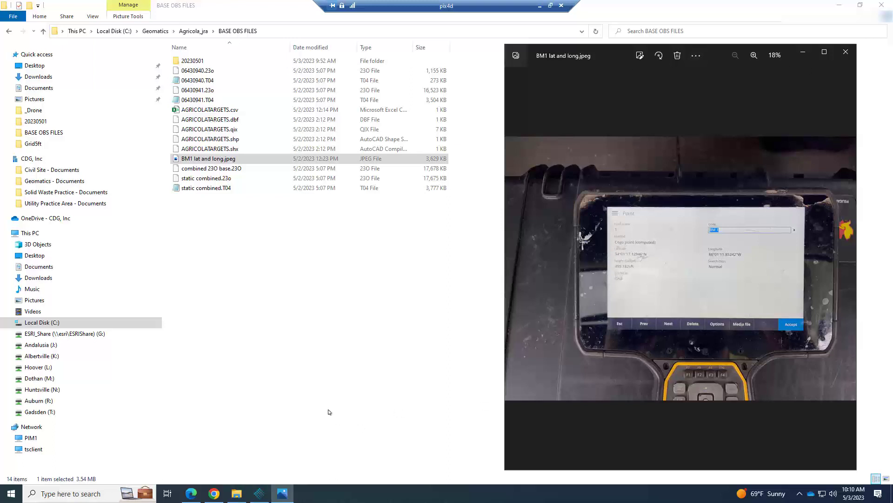
{"action": "left_click", "coordinate": [259, 493]}
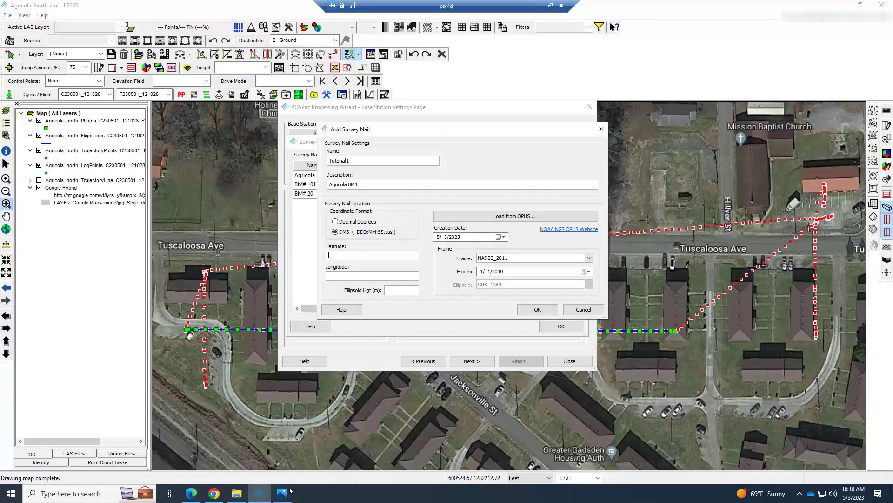
Enter latitude 34:01:17.12946 and longitude -86:01:11.85242 for Tutorial1, then switch to Chrome.
{"action": "mouse_move", "coordinate": [288, 494]}
{"action": "type", "text": "34:01:17.12946"}
{"action": "left_click", "coordinate": [387, 274]}
{"action": "type", "text": "-86:01:11.85242"}
{"action": "left_click", "coordinate": [385, 293]}
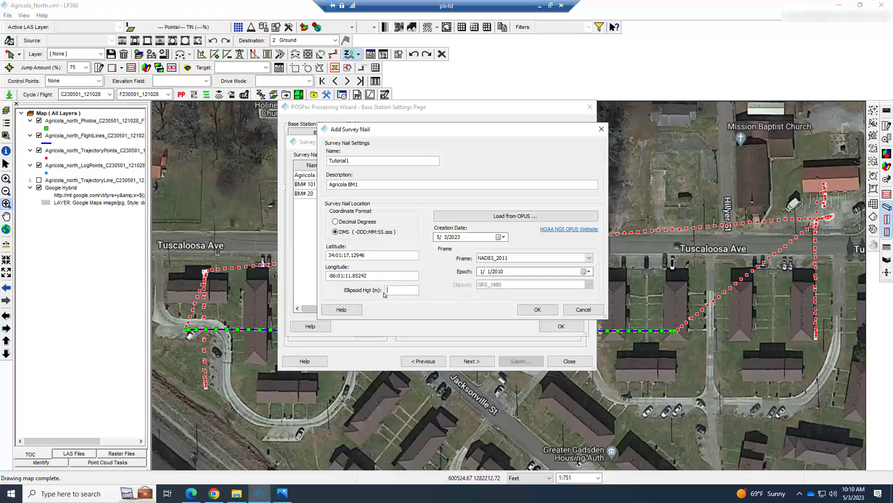
{"action": "left_click", "coordinate": [214, 493]}
Search 'ft to m' in a new tab, convert 455.182 feet, and copy the 138.7394736 m result.
{"action": "key", "text": "ctrl+t"}
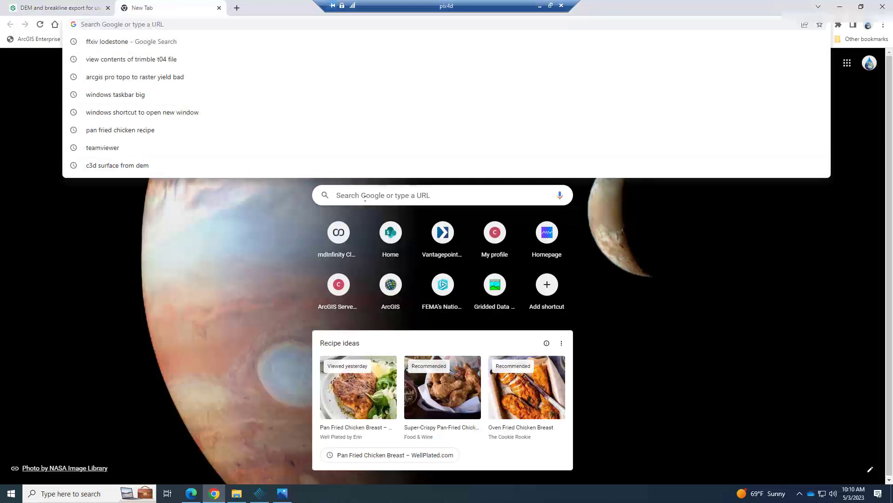
{"action": "left_click", "coordinate": [365, 196]}
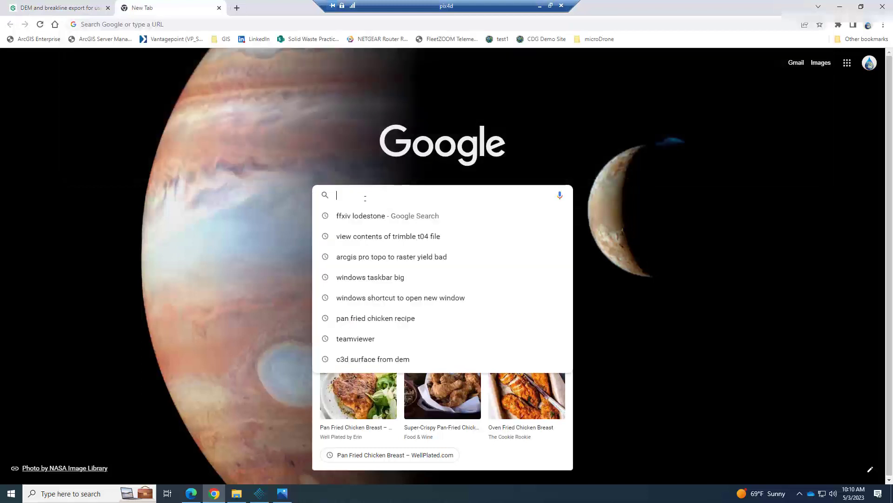
{"action": "type", "text": "ft to m"}
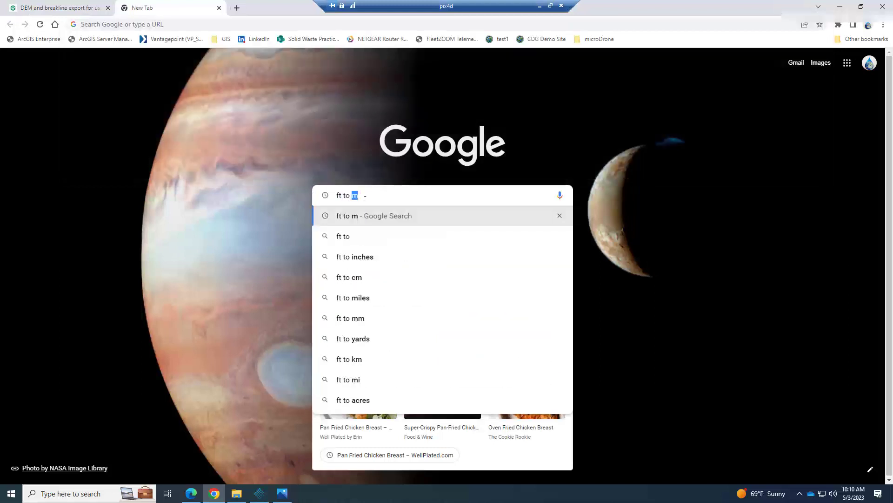
{"action": "key", "text": "Return"}
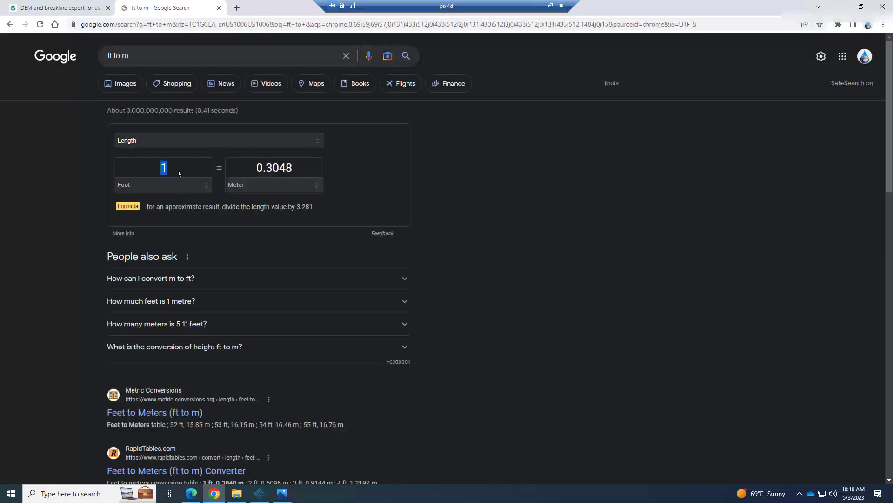
{"action": "type", "text": "455.182"}
{"action": "double_click", "coordinate": [179, 173]}
{"action": "double_click", "coordinate": [274, 167]}
{"action": "right_click", "coordinate": [297, 167]}
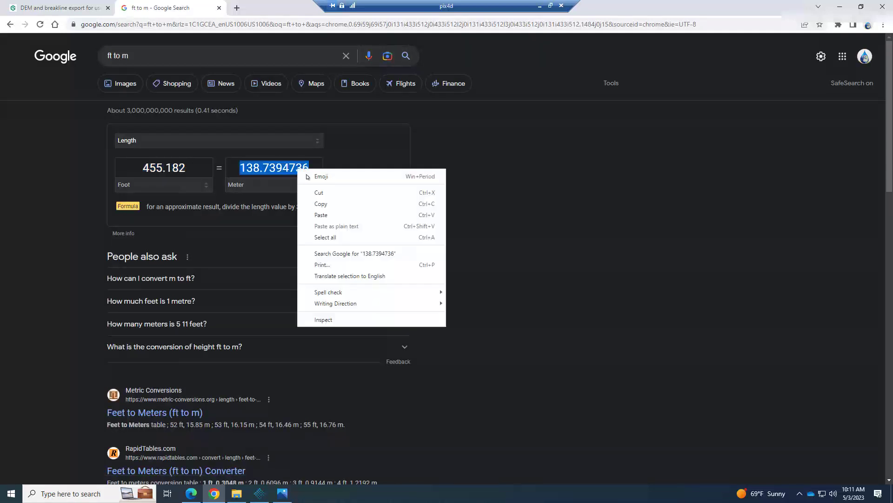
{"action": "left_click", "coordinate": [316, 201]}
Paste 138.7394736 as Tutorial1's ellipsoid height and save the survey nail.
{"action": "left_click", "coordinate": [262, 497]}
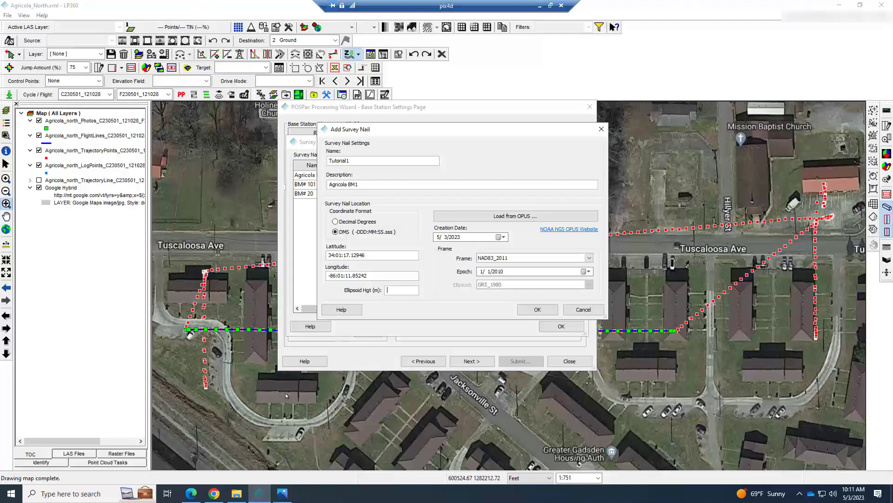
{"action": "right_click", "coordinate": [387, 289]}
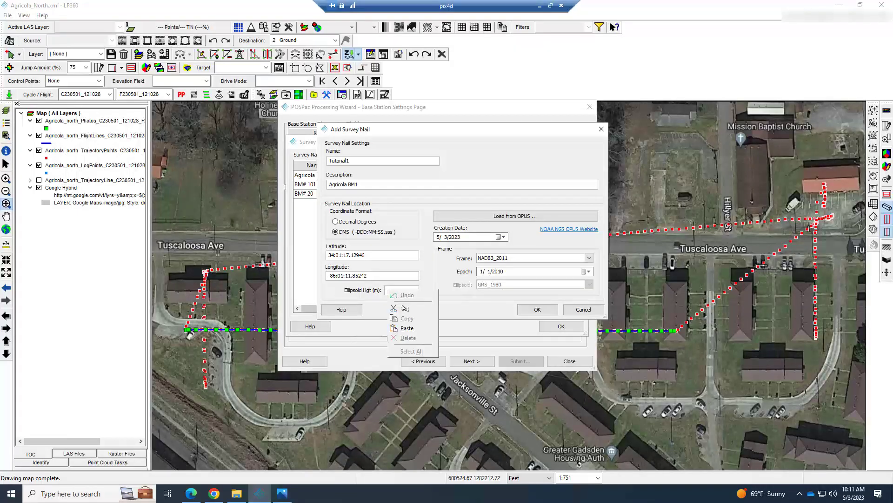
{"action": "left_click", "coordinate": [407, 328]}
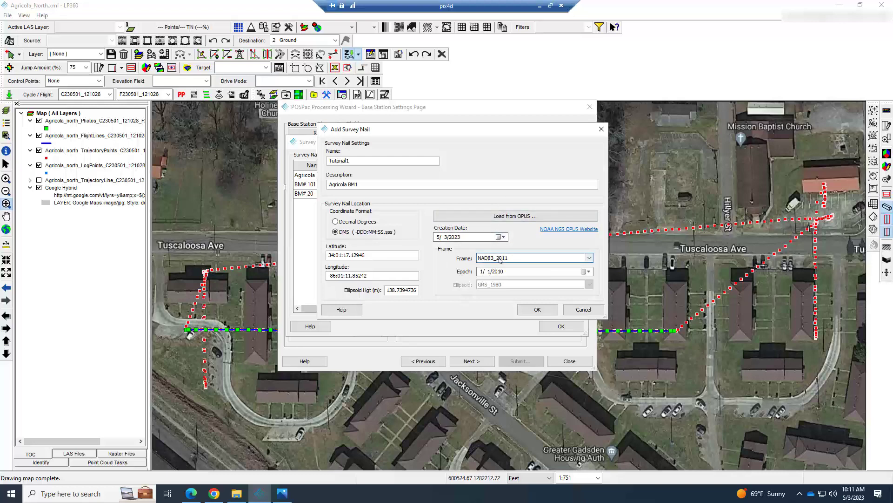
{"action": "left_click", "coordinate": [537, 309]}
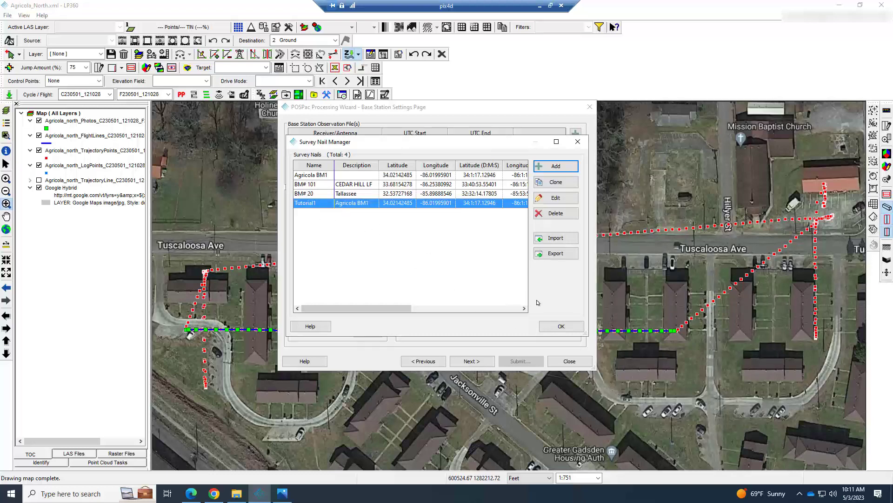
Choose Tutorial1 as the base station survey nail and advance to Review/Results.
{"action": "left_click", "coordinate": [566, 325]}
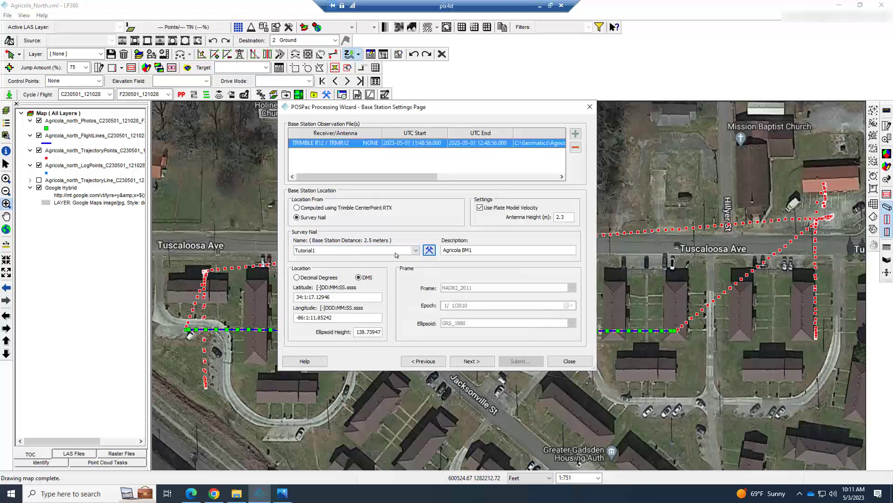
{"action": "left_click", "coordinate": [395, 251]}
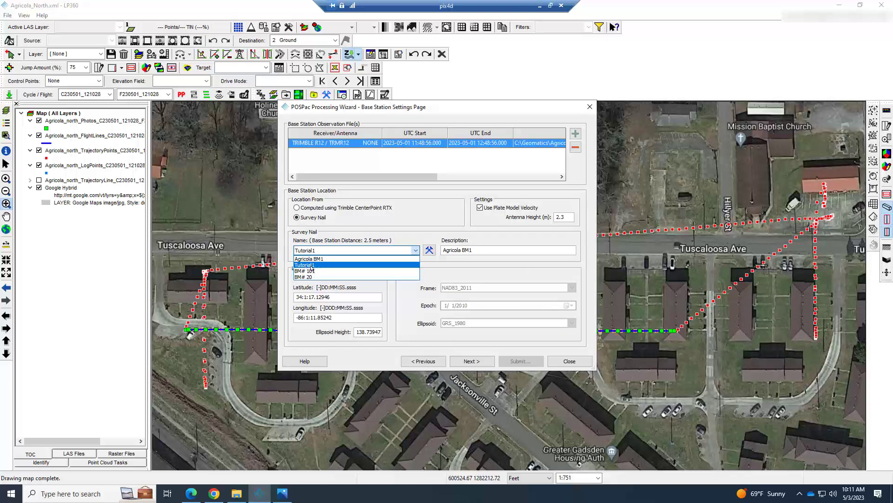
{"action": "left_click", "coordinate": [311, 265]}
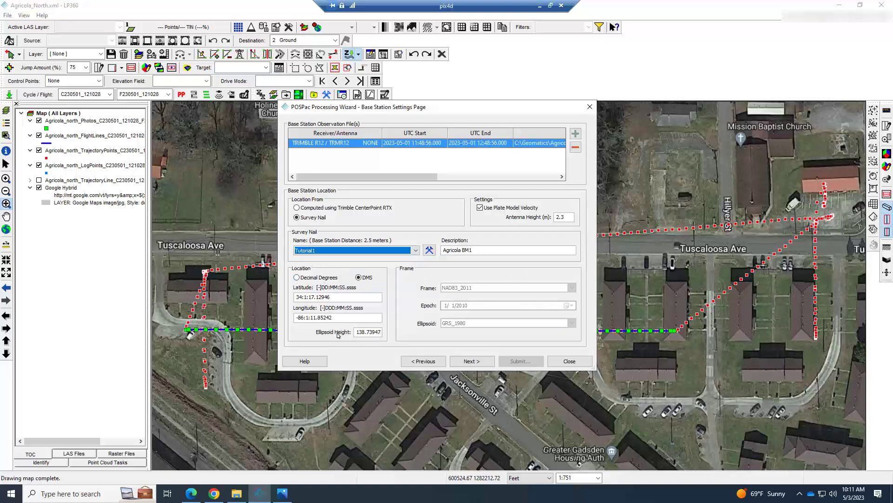
{"action": "left_click", "coordinate": [473, 361]}
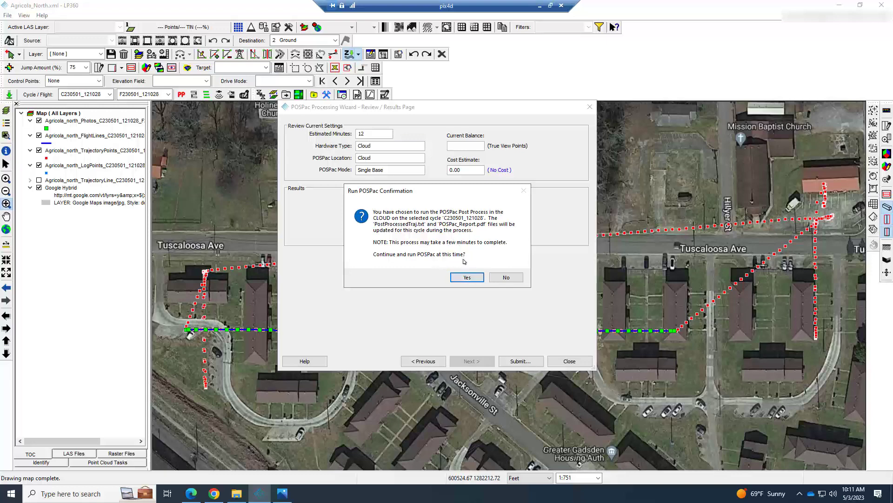
Confirm the cloud POSPac run for cycle C230501_121028 and wait for it to complete.
{"action": "left_click", "coordinate": [466, 277]}
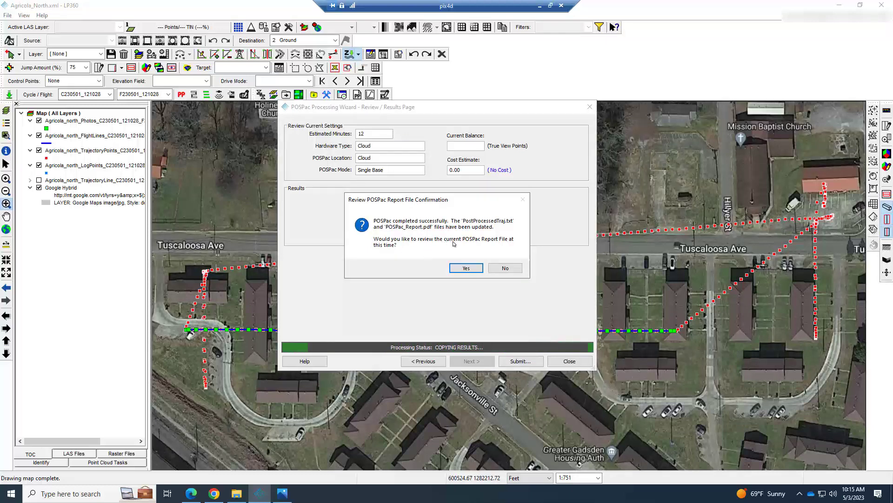
Open POSPac_Report.pdf and scroll to the Base Station Information page (page 22).
{"action": "left_click", "coordinate": [467, 269]}
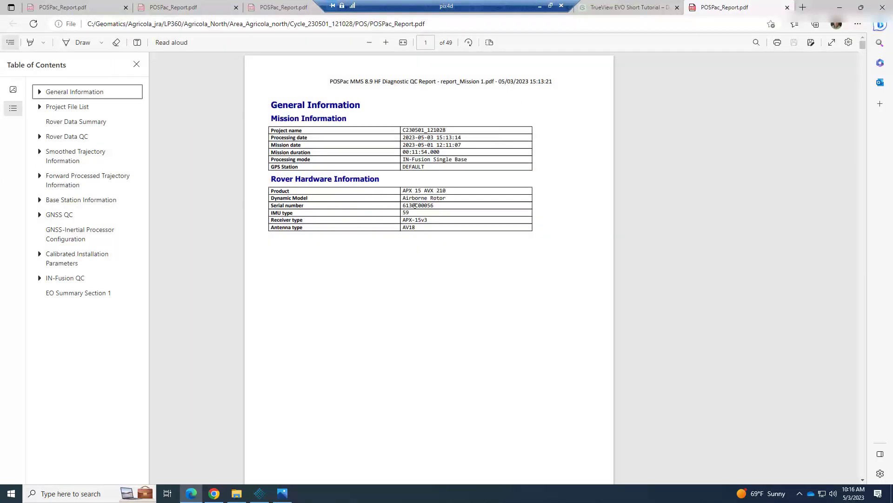
{"action": "scroll", "coordinate": [429, 267], "scroll_direction": "down", "scroll_amount": 15}
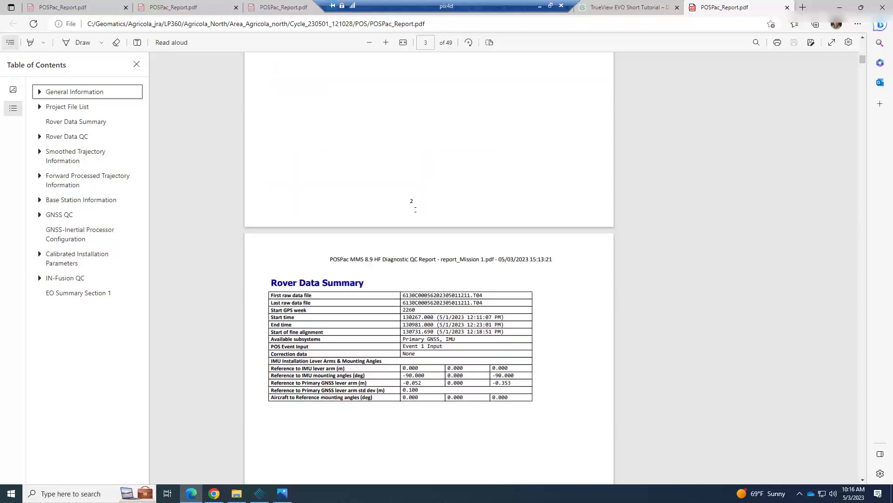
{"action": "scroll", "coordinate": [415, 210], "scroll_direction": "down", "scroll_amount": 4}
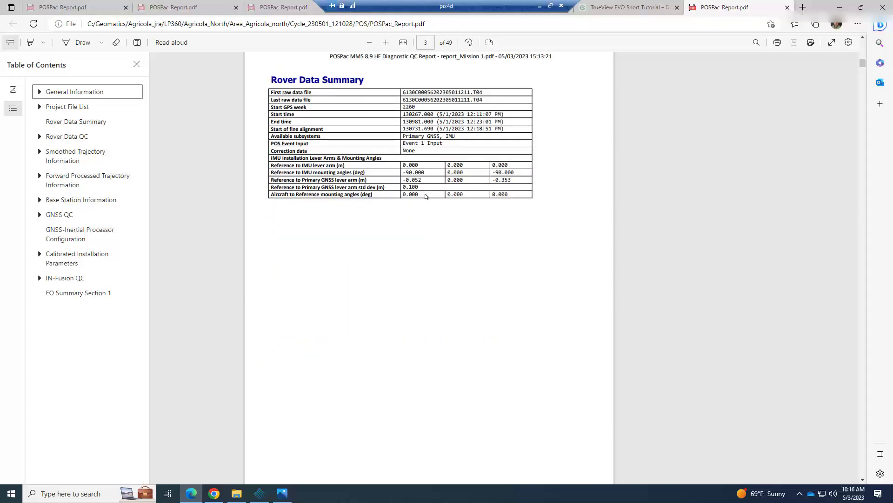
{"action": "scroll", "coordinate": [419, 200], "scroll_direction": "down", "scroll_amount": 10}
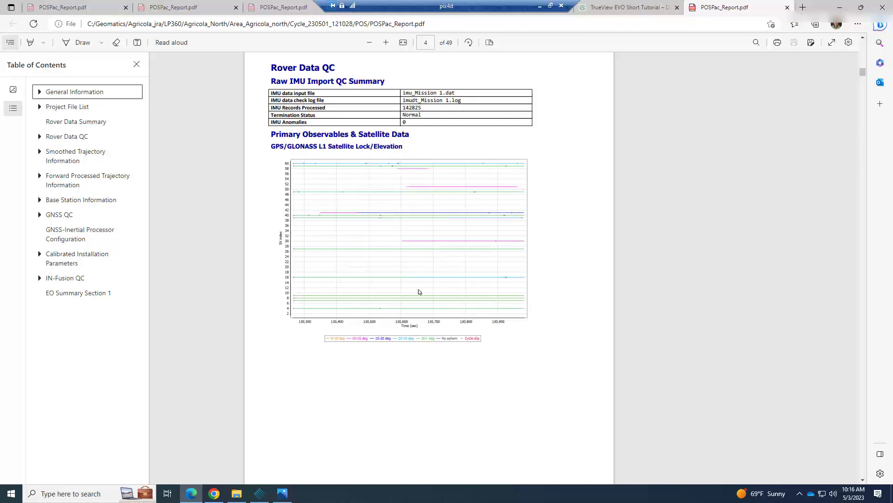
{"action": "scroll", "coordinate": [376, 290], "scroll_direction": "down", "scroll_amount": 8}
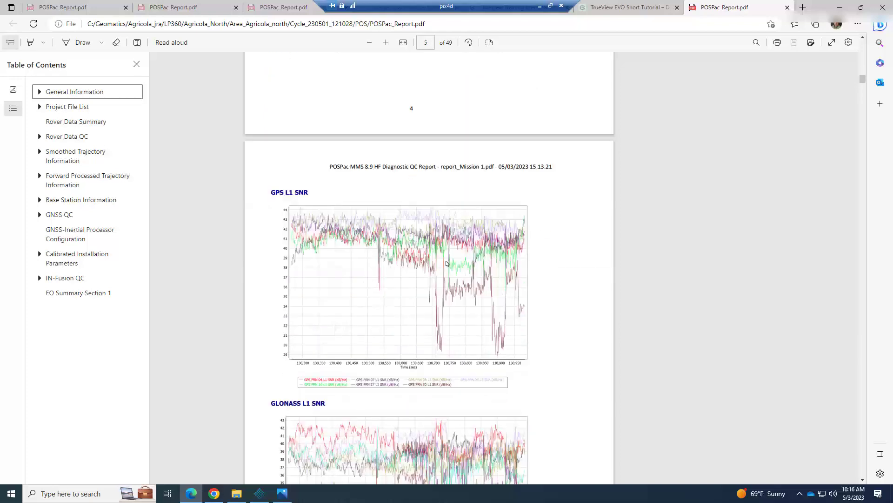
{"action": "scroll", "coordinate": [410, 229], "scroll_direction": "down", "scroll_amount": 15}
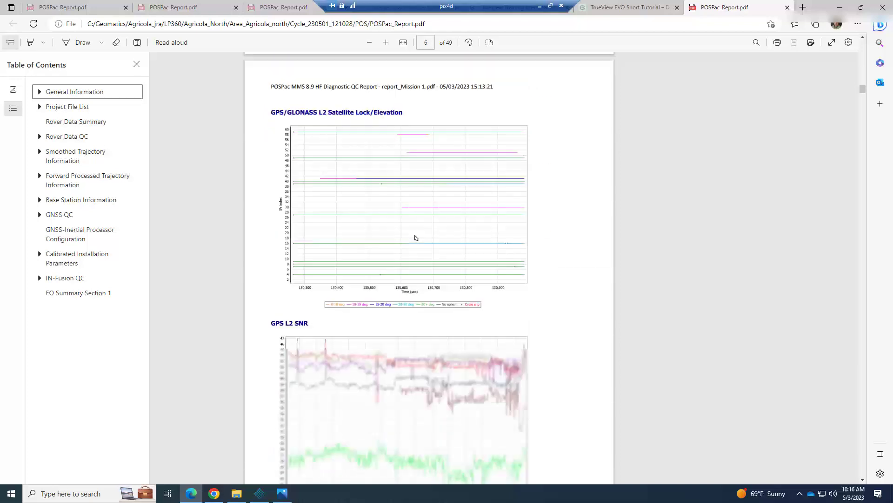
{"action": "scroll", "coordinate": [415, 237], "scroll_direction": "down", "scroll_amount": 15}
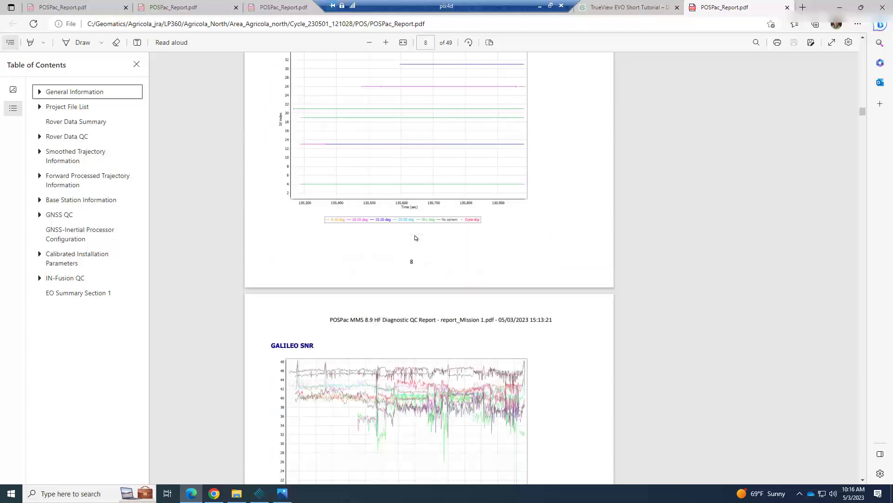
{"action": "scroll", "coordinate": [415, 237], "scroll_direction": "down", "scroll_amount": 15}
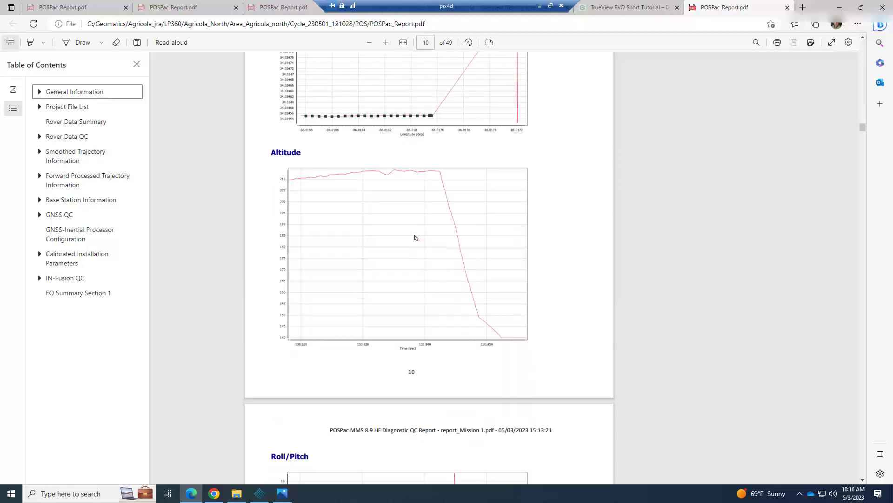
{"action": "scroll", "coordinate": [415, 238], "scroll_direction": "down", "scroll_amount": 15}
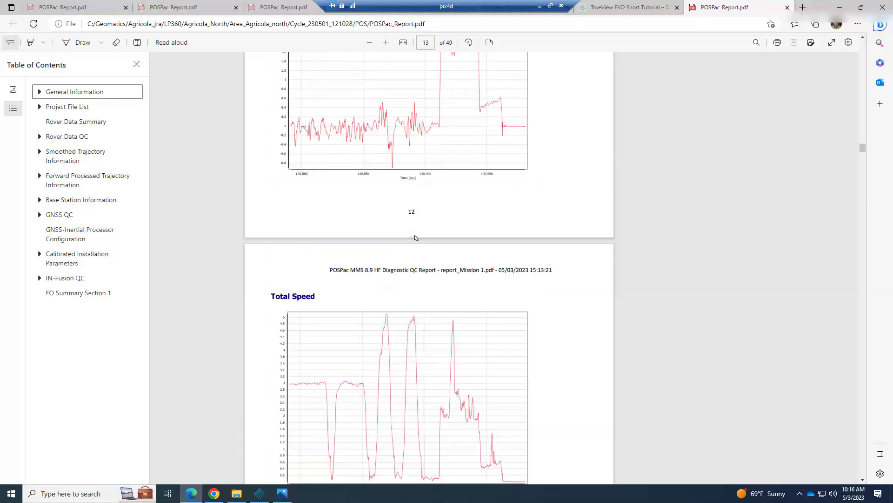
{"action": "scroll", "coordinate": [416, 237], "scroll_direction": "down", "scroll_amount": 15}
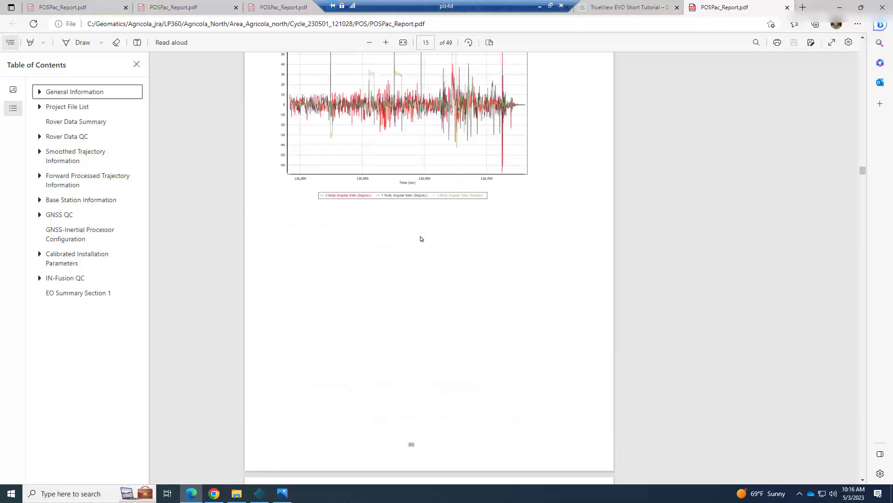
{"action": "scroll", "coordinate": [420, 239], "scroll_direction": "down", "scroll_amount": 15}
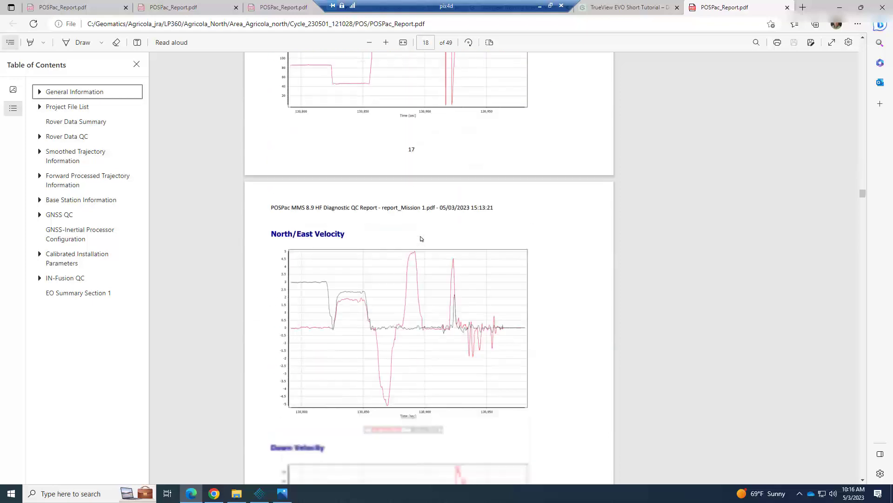
{"action": "scroll", "coordinate": [420, 239], "scroll_direction": "down", "scroll_amount": 15}
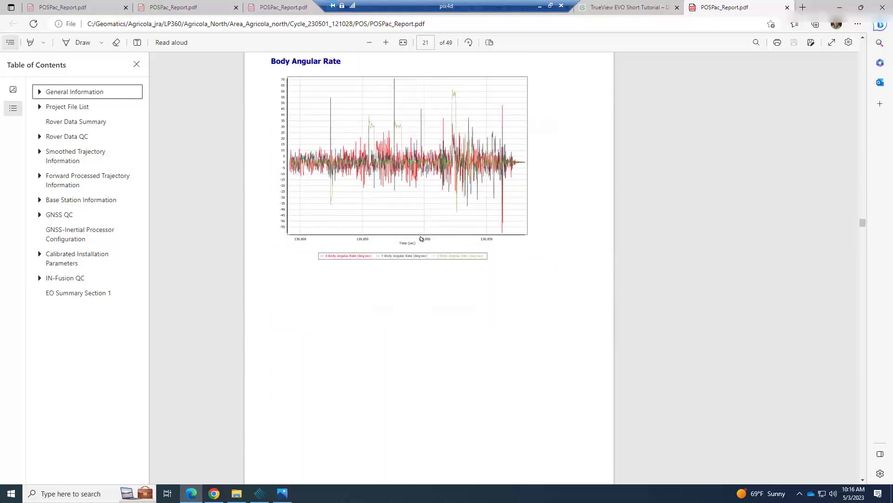
{"action": "scroll", "coordinate": [421, 239], "scroll_direction": "down", "scroll_amount": 2}
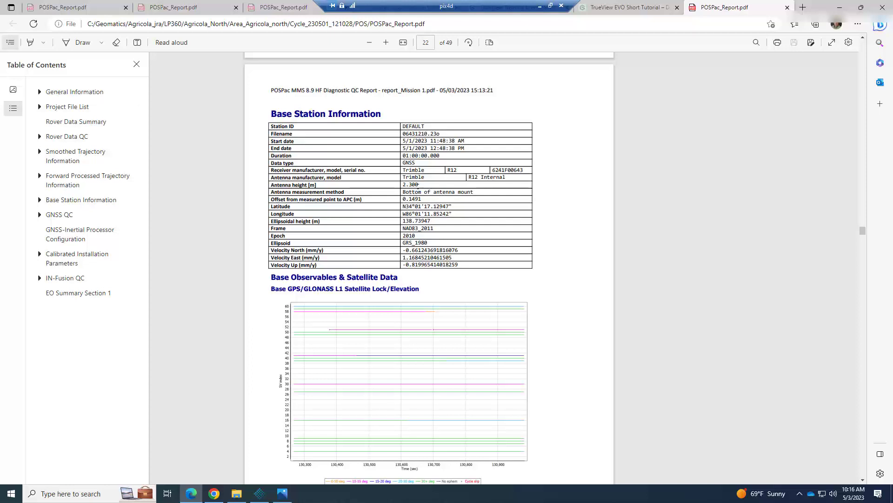
Hide the table of contents, review the GNSS QC and accelerometer pages through page 35, then close the report.
{"action": "left_click", "coordinate": [425, 184]}
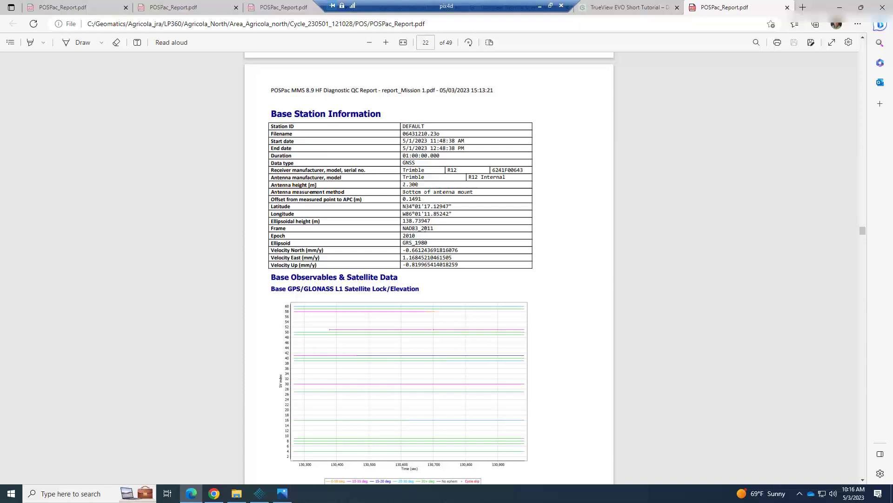
{"action": "scroll", "coordinate": [409, 261], "scroll_direction": "down", "scroll_amount": 8}
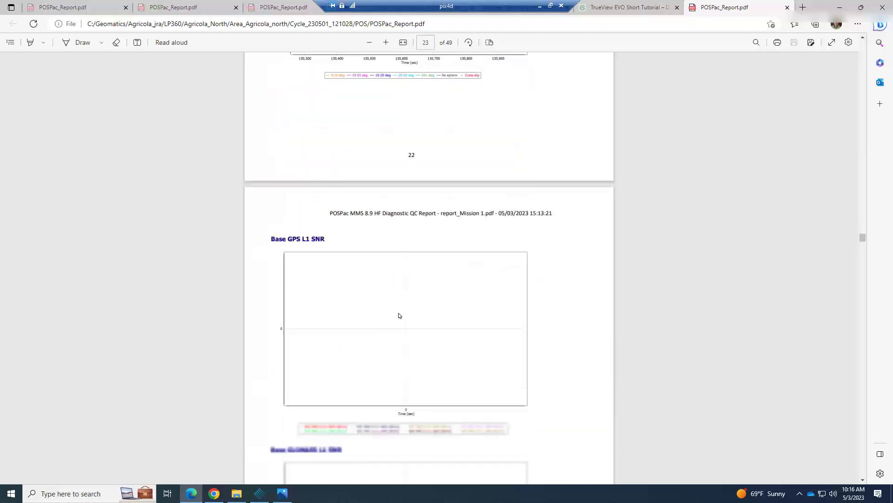
{"action": "scroll", "coordinate": [399, 307], "scroll_direction": "up", "scroll_amount": 4}
{"action": "scroll", "coordinate": [448, 184], "scroll_direction": "down", "scroll_amount": 16}
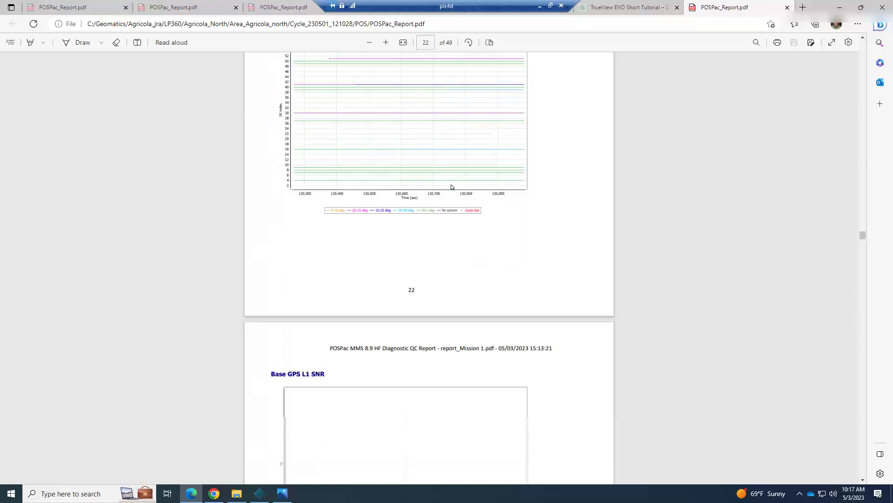
{"action": "scroll", "coordinate": [451, 187], "scroll_direction": "up", "scroll_amount": 3}
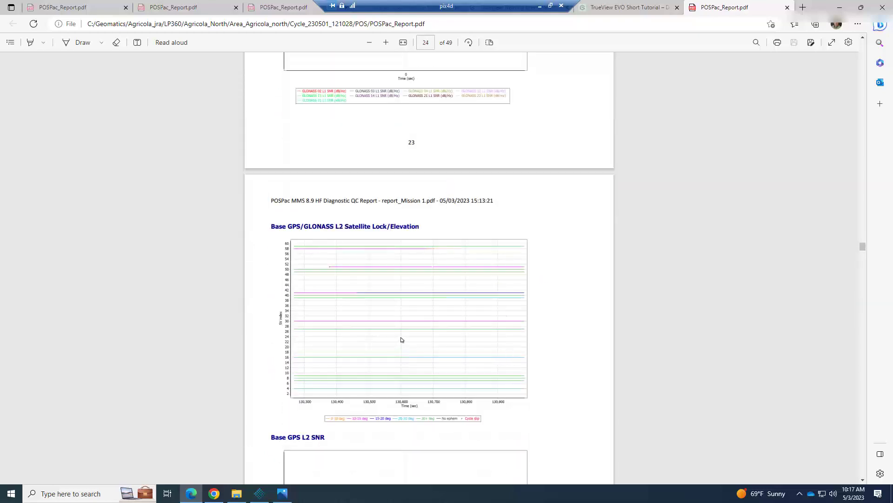
{"action": "scroll", "coordinate": [401, 340], "scroll_direction": "down", "scroll_amount": 17}
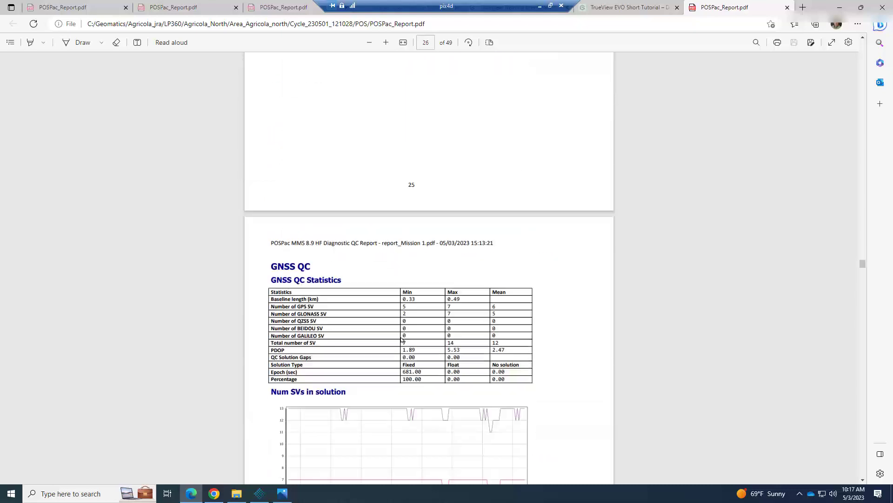
{"action": "scroll", "coordinate": [401, 339], "scroll_direction": "down", "scroll_amount": 4}
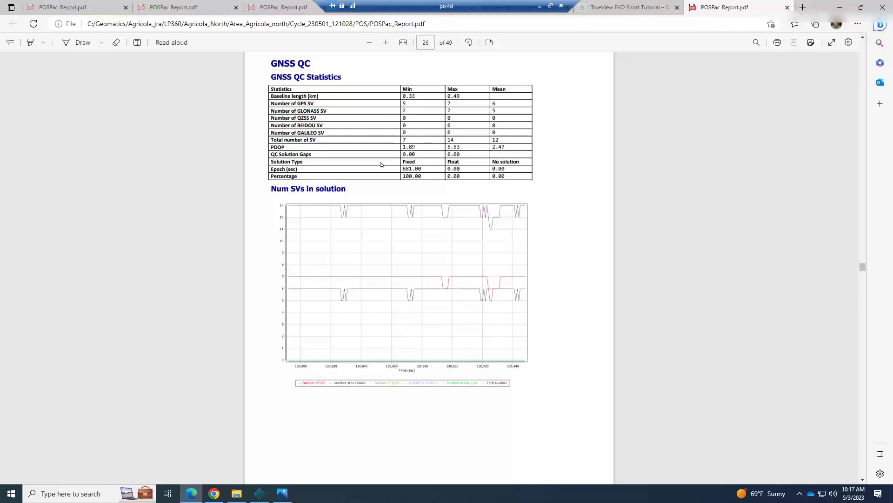
{"action": "scroll", "coordinate": [380, 164], "scroll_direction": "down", "scroll_amount": 14}
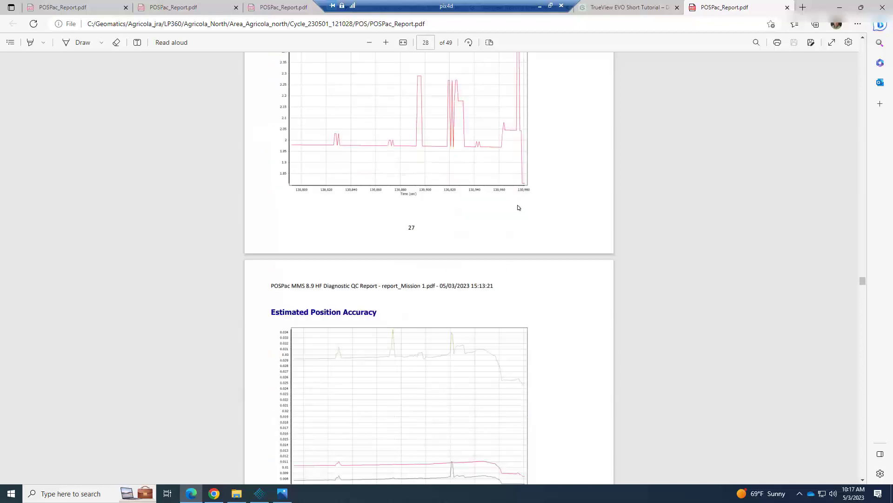
{"action": "scroll", "coordinate": [459, 214], "scroll_direction": "down", "scroll_amount": 17}
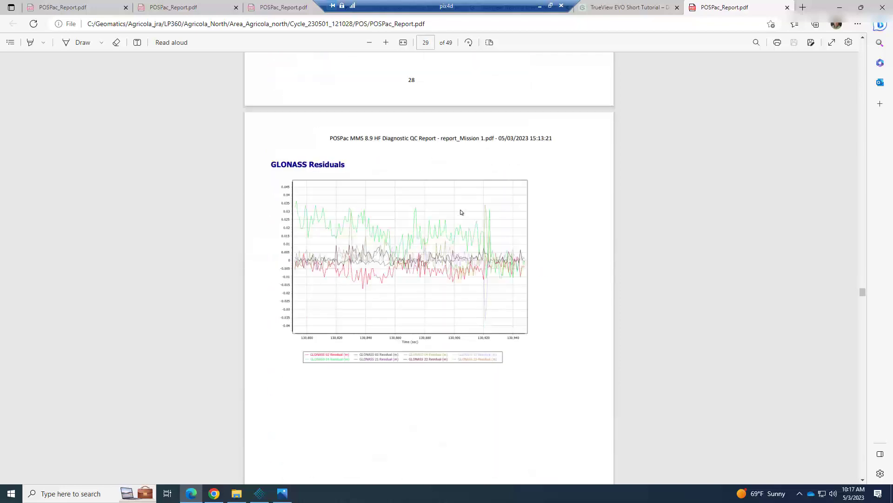
{"action": "scroll", "coordinate": [460, 212], "scroll_direction": "down", "scroll_amount": 17}
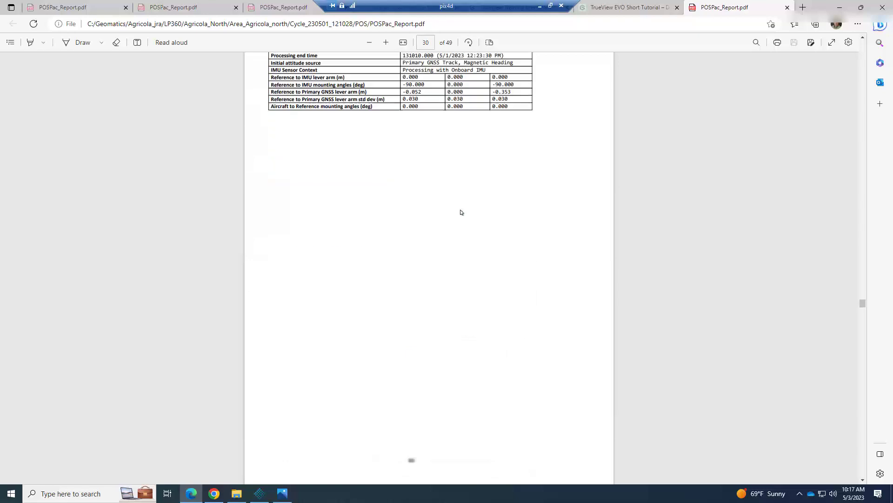
{"action": "scroll", "coordinate": [460, 212], "scroll_direction": "down", "scroll_amount": 20}
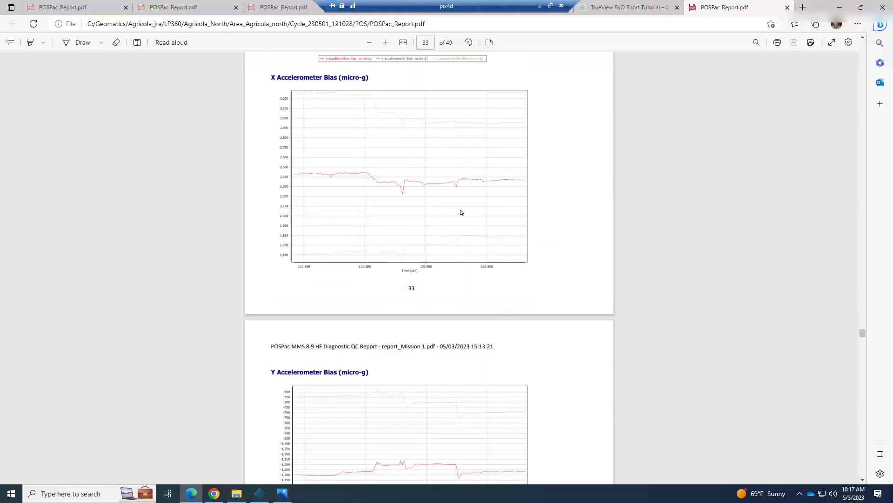
{"action": "scroll", "coordinate": [461, 213], "scroll_direction": "down", "scroll_amount": 11}
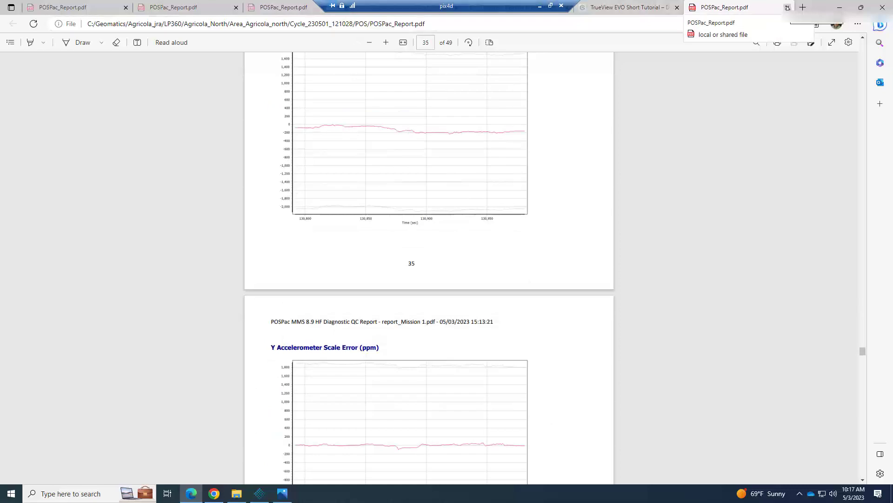
{"action": "key", "text": "ctrl+w"}
Minimize the browser and close the POSPac Processing Wizard to show the Agricola_North trajectory map.
{"action": "left_click", "coordinate": [841, 8]}
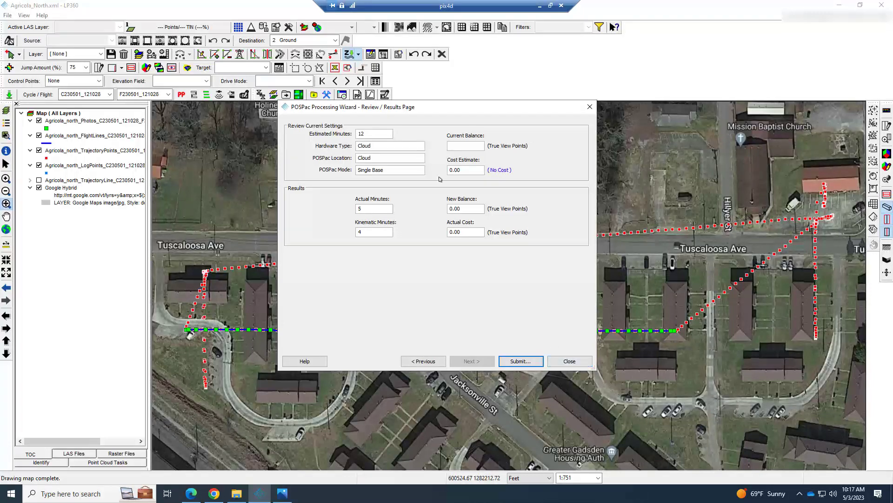
{"action": "left_click", "coordinate": [569, 360]}
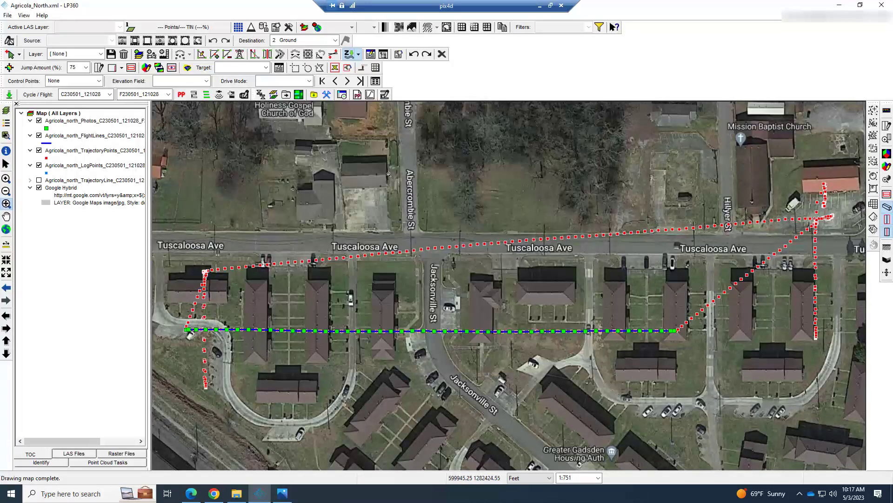